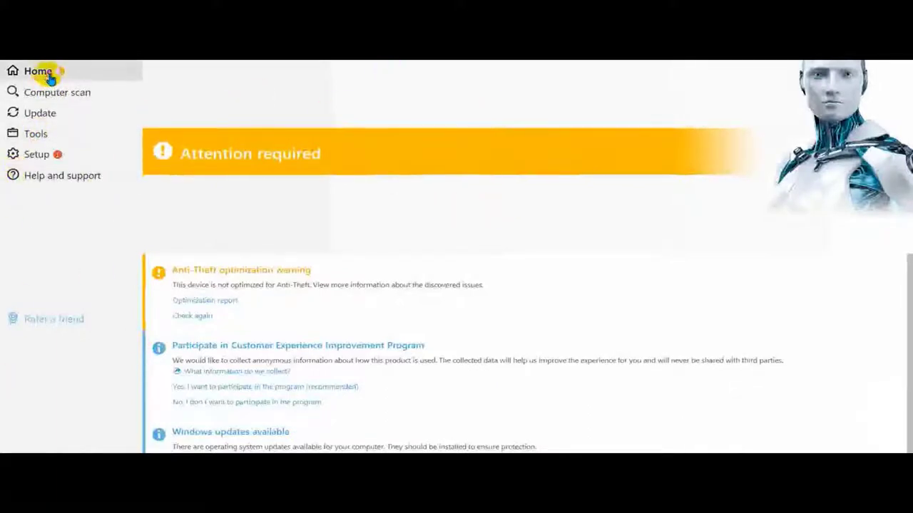
Step: Recheck the device for the Anti-Theft optimization warning
{"action": "left_click", "coordinate": [180, 317]}
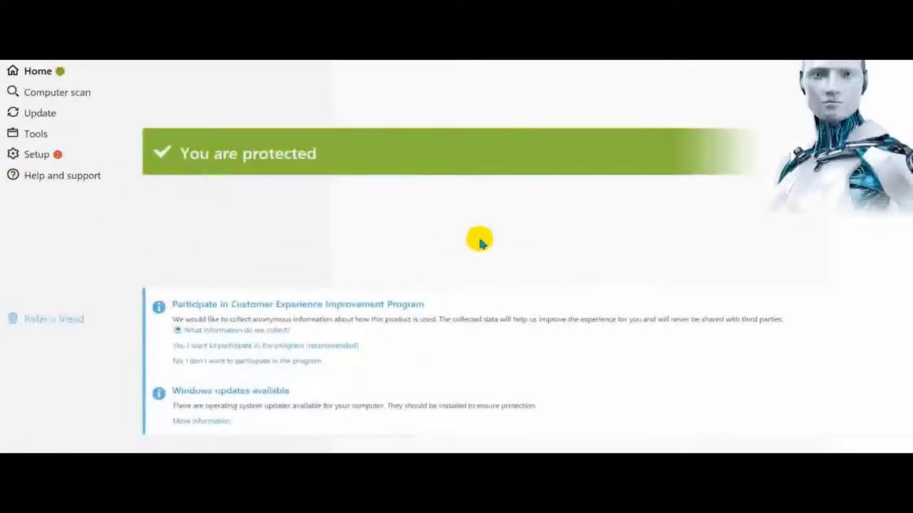
Step: Start a license change from the help and support page and authorize it with the settings password
{"action": "left_click", "coordinate": [69, 179]}
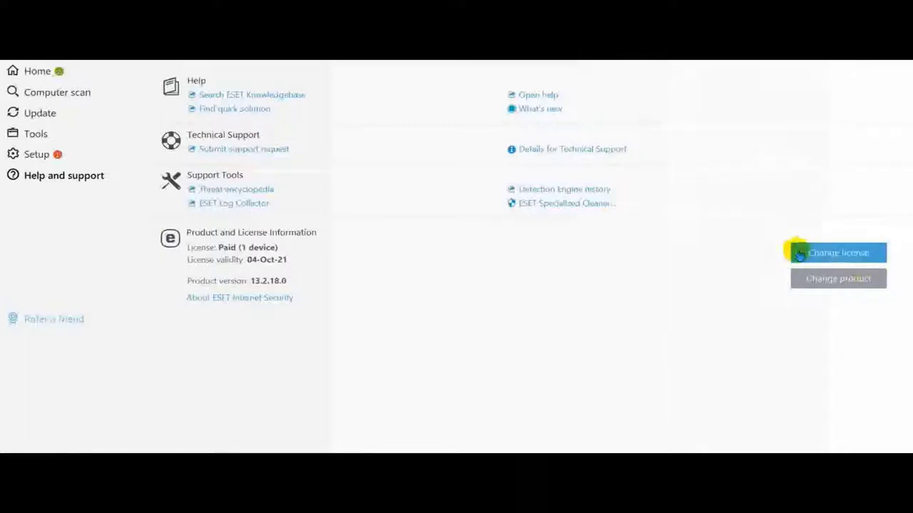
{"action": "left_click", "coordinate": [845, 256]}
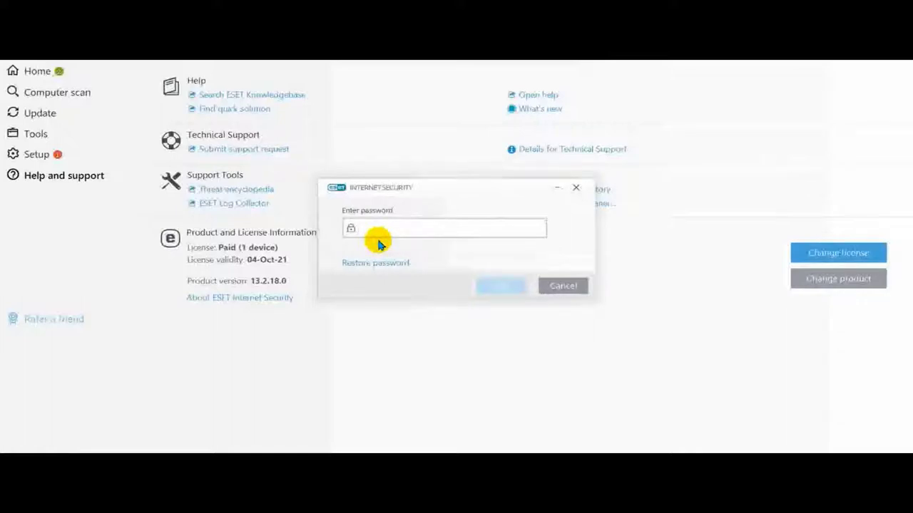
{"action": "key", "text": "ctrl+v"}
{"action": "left_click", "coordinate": [501, 288]}
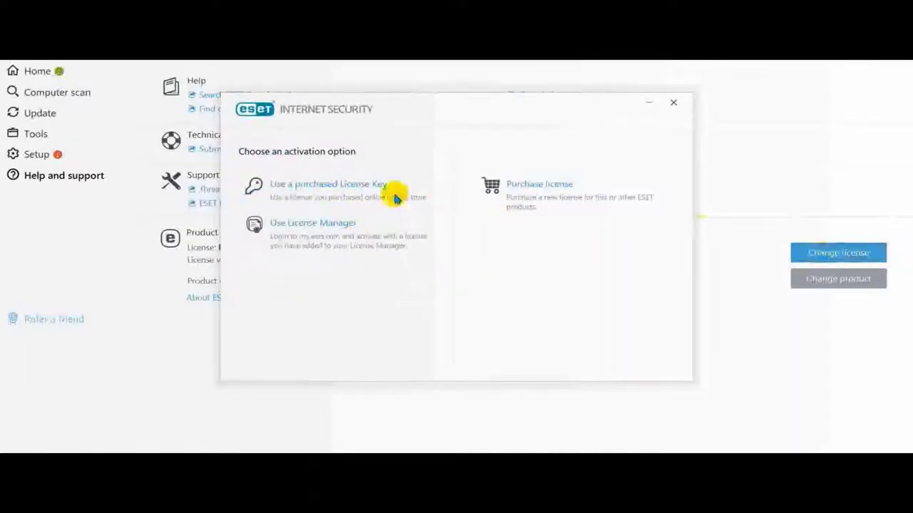
Step: Choose to use a purchased License Key, enter the license key and activate ESET Internet Security
{"action": "left_click", "coordinate": [337, 182]}
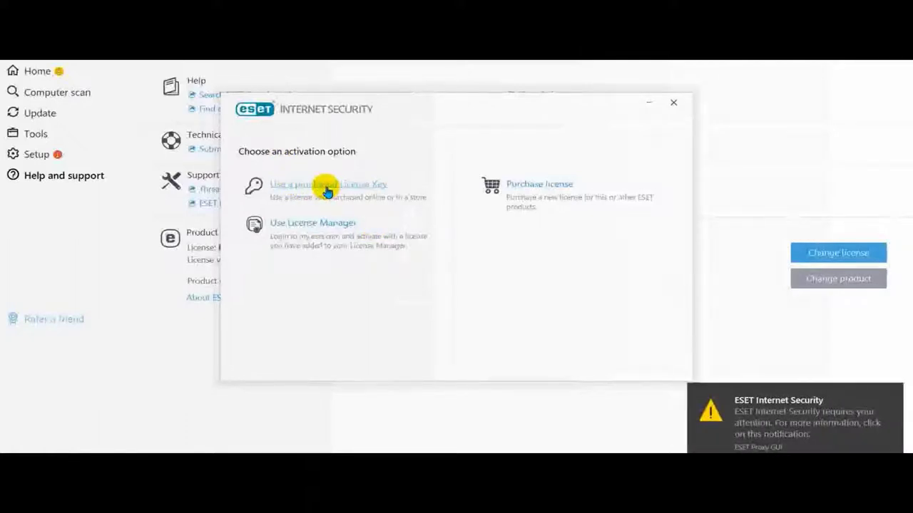
{"action": "left_click", "coordinate": [328, 187]}
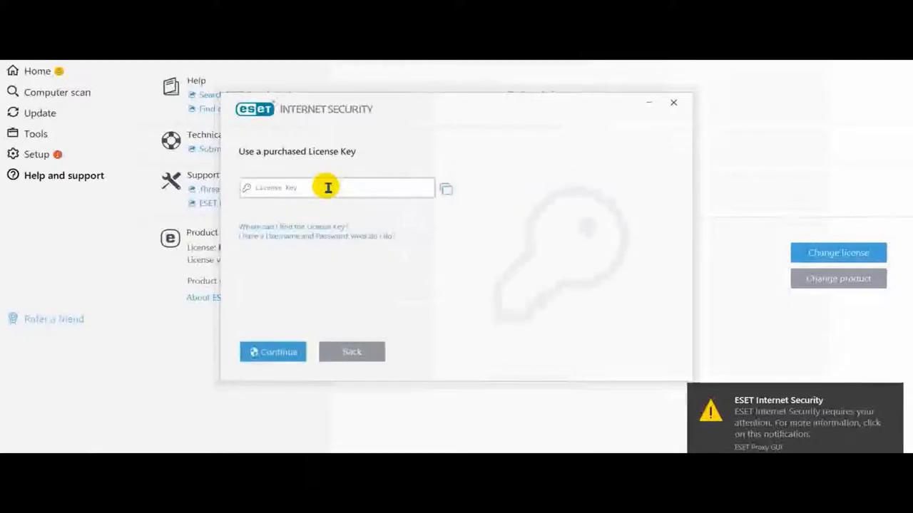
{"action": "left_click", "coordinate": [328, 187]}
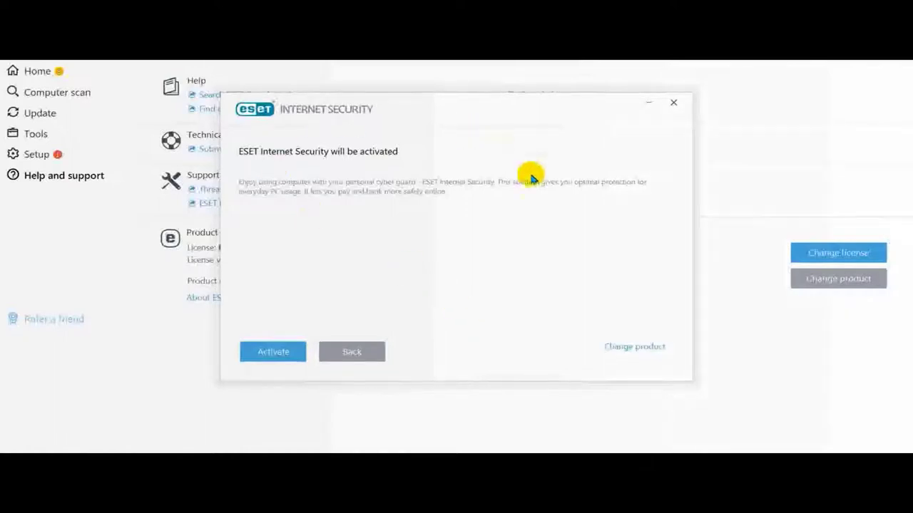
{"action": "left_click", "coordinate": [301, 351]}
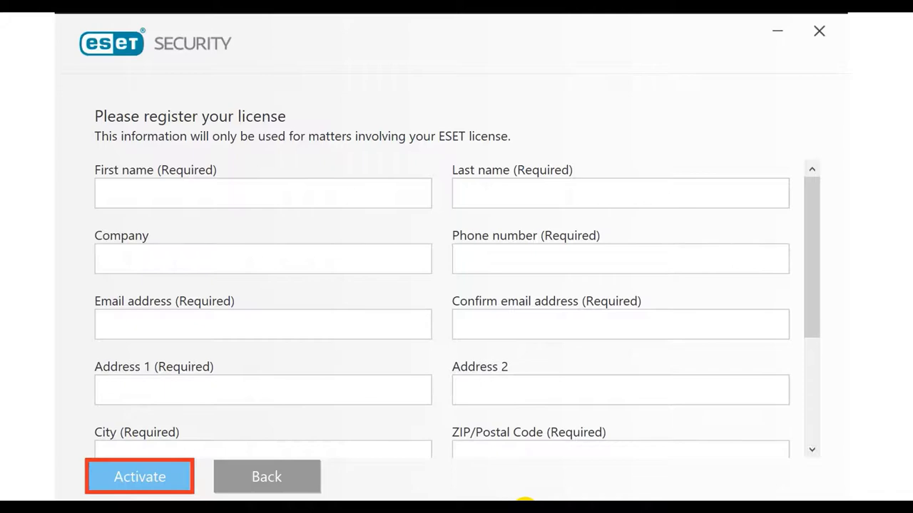
Step: Switch to the browser's Bing results for "world postal code" and open the World Postal Code lookup site
{"action": "left_click", "coordinate": [524, 500]}
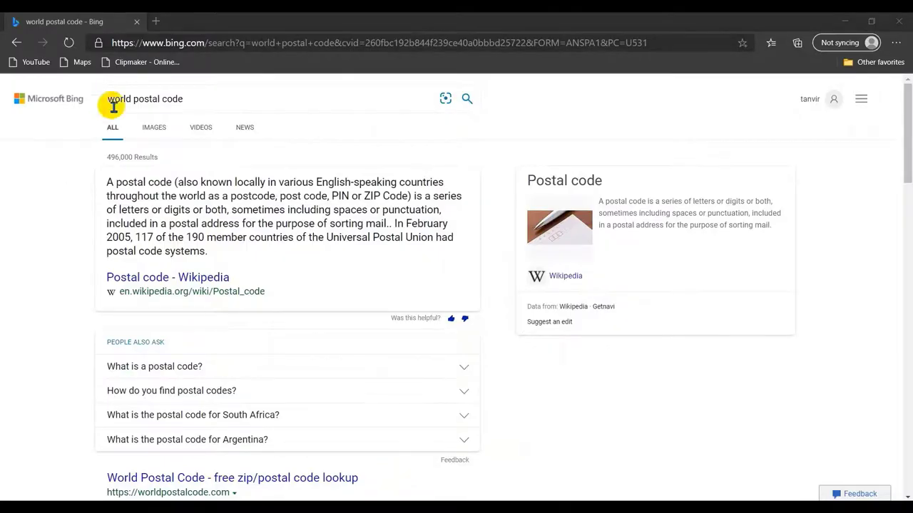
{"action": "left_click_drag", "start_coordinate": [110, 98], "coordinate": [185, 100]}
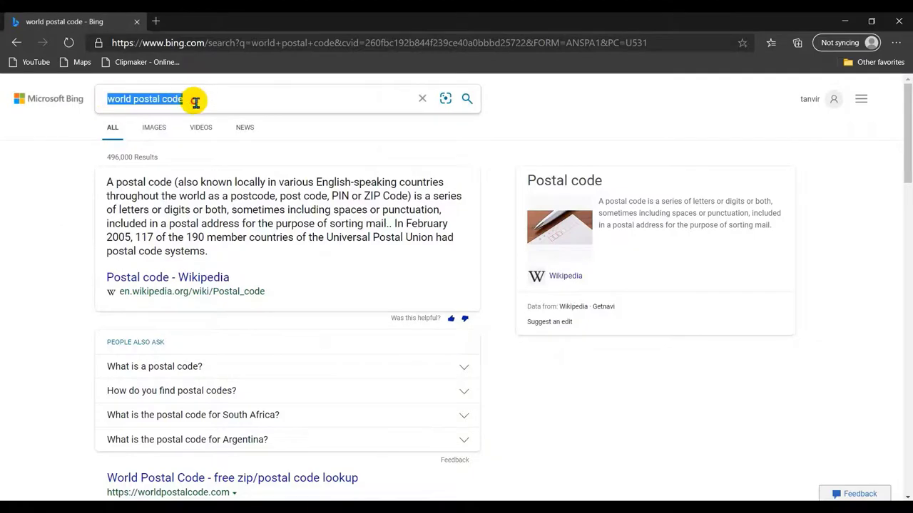
{"action": "left_click", "coordinate": [194, 100]}
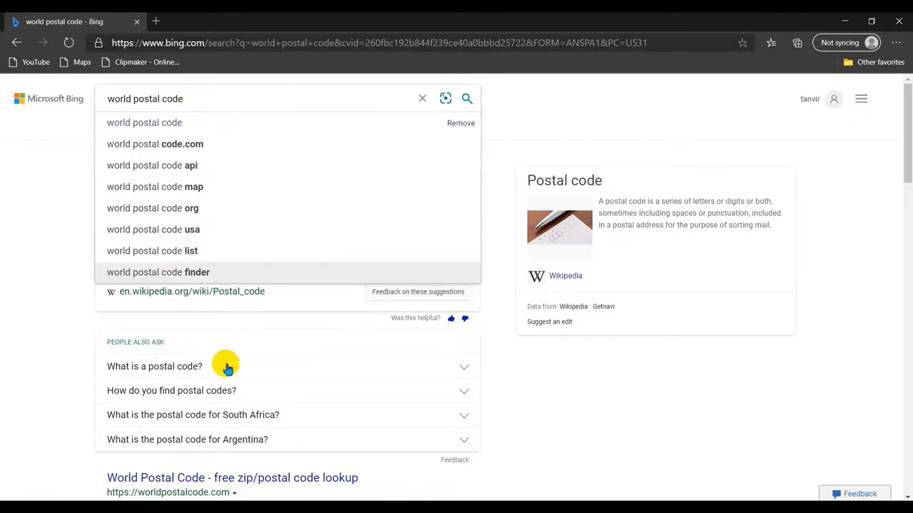
{"action": "scroll", "coordinate": [225, 366], "scroll_direction": "down", "scroll_amount": 2}
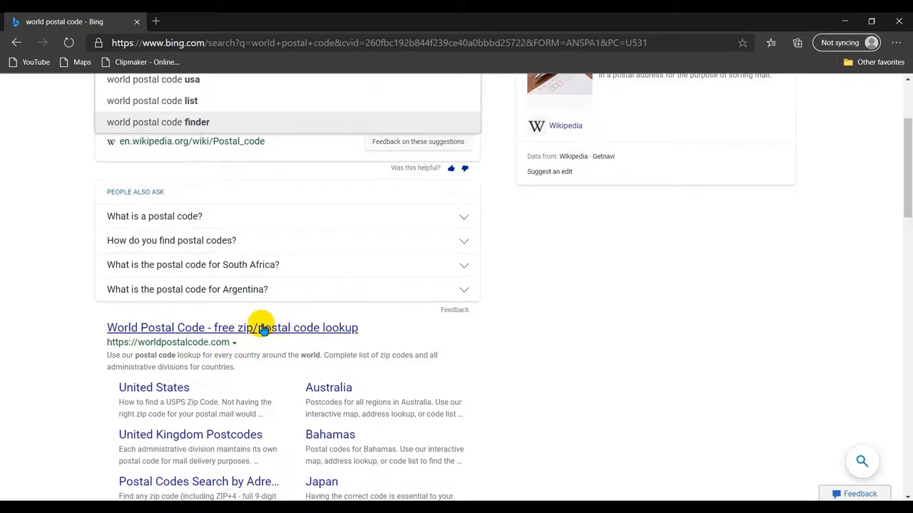
{"action": "left_click", "coordinate": [262, 332]}
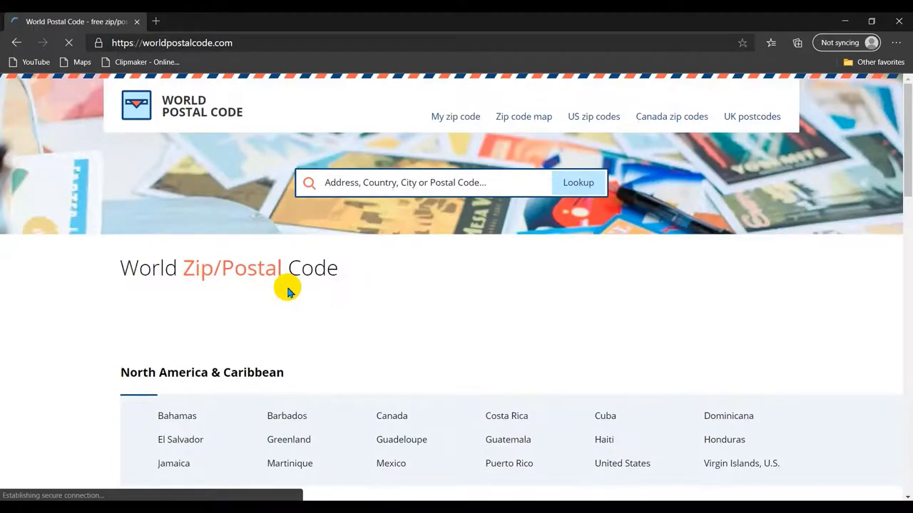
Step: Find Bangladesh among the Asian countries and open the post codes of its Dhaka Division
{"action": "scroll", "coordinate": [290, 298], "scroll_direction": "down", "scroll_amount": 2}
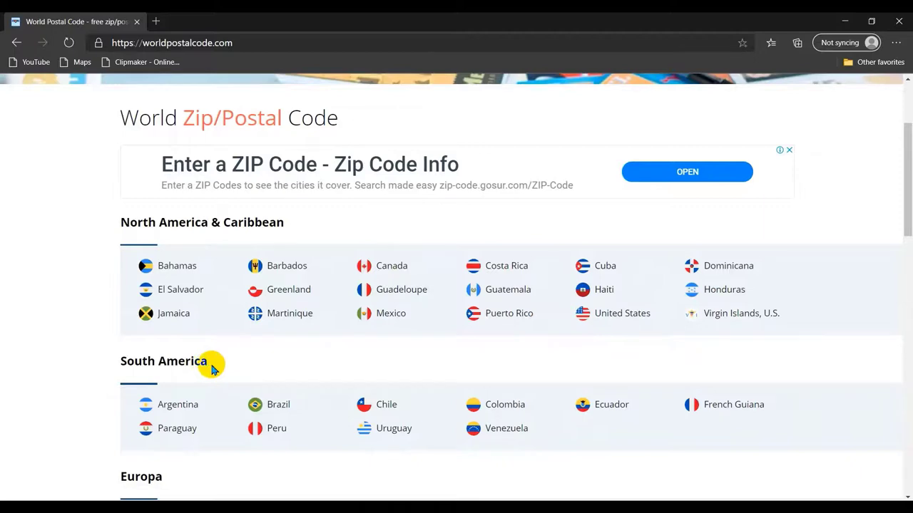
{"action": "scroll", "coordinate": [212, 369], "scroll_direction": "down", "scroll_amount": 2}
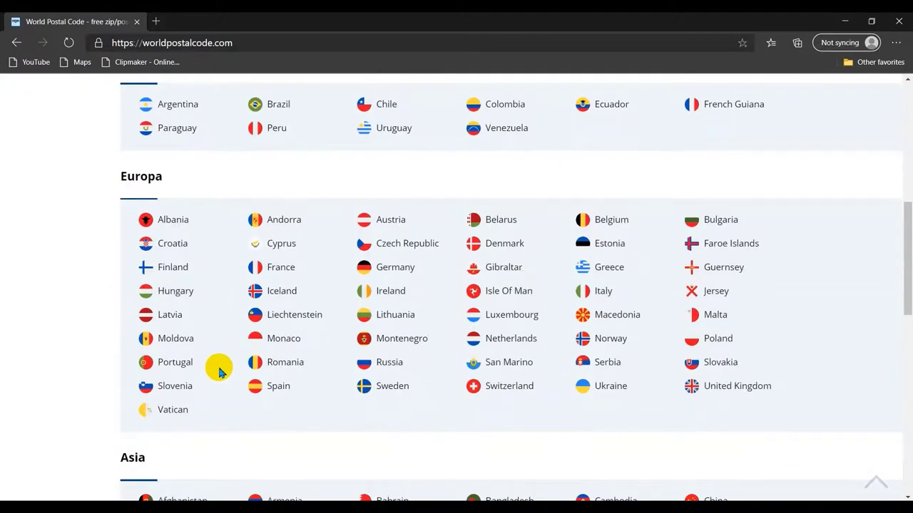
{"action": "scroll", "coordinate": [217, 369], "scroll_direction": "down", "scroll_amount": 4}
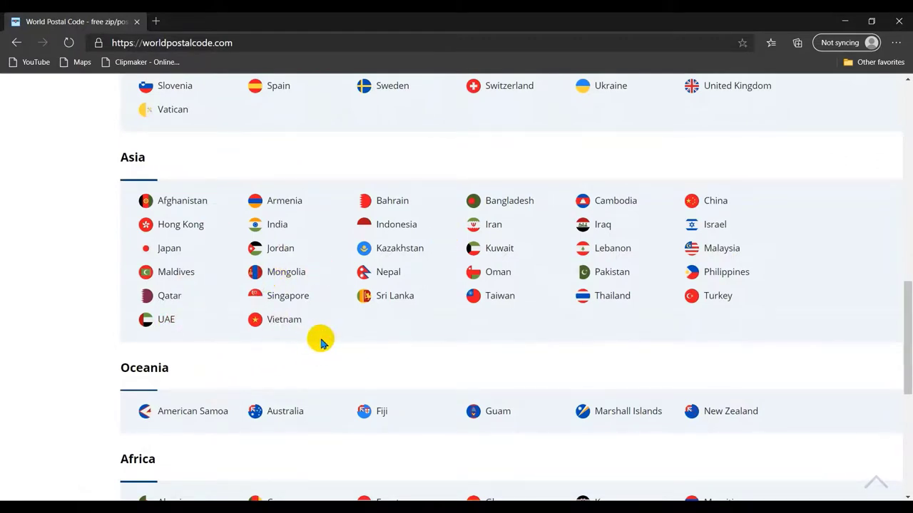
{"action": "scroll", "coordinate": [320, 342], "scroll_direction": "down", "scroll_amount": 2}
{"action": "scroll", "coordinate": [357, 299], "scroll_direction": "up", "scroll_amount": 2}
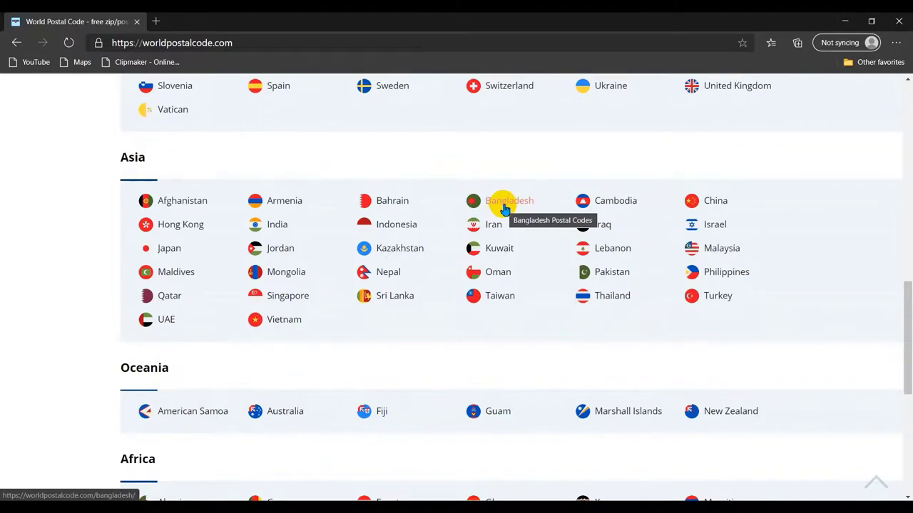
{"action": "left_click", "coordinate": [504, 203]}
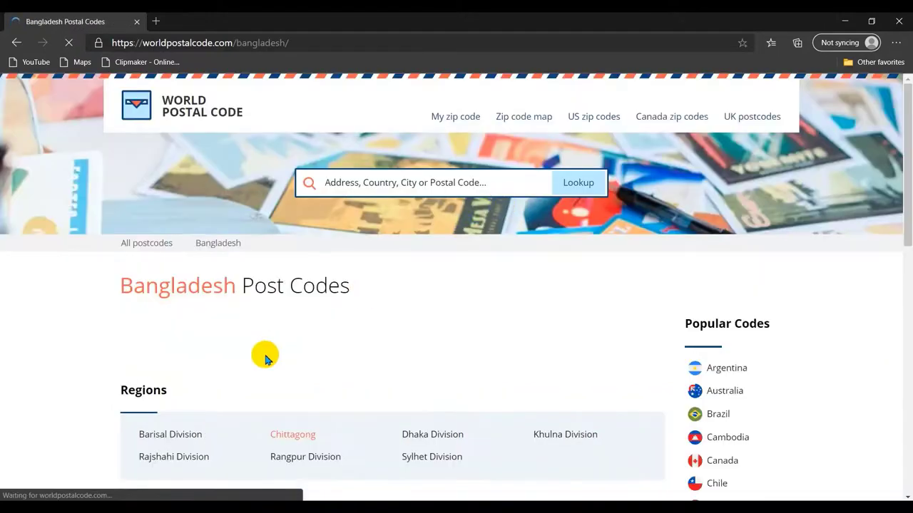
{"action": "scroll", "coordinate": [265, 359], "scroll_direction": "down", "scroll_amount": 4}
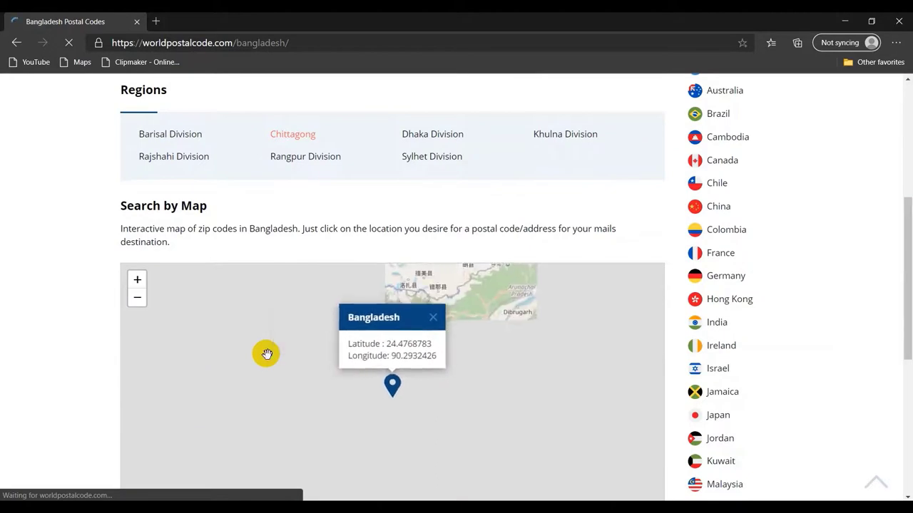
{"action": "scroll", "coordinate": [292, 228], "scroll_direction": "up", "scroll_amount": 2}
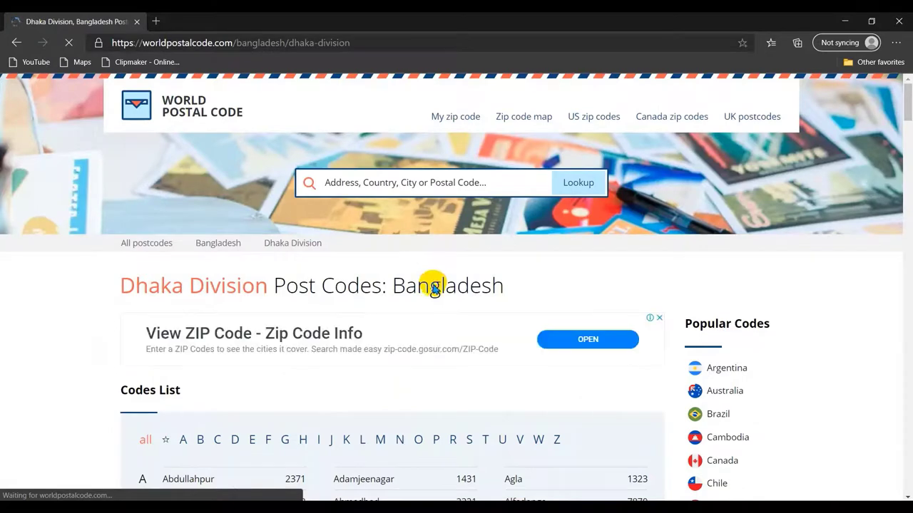
Step: Examine the Dhaka Division codes list, highlighting the postal codes of Abdullahpur, Chandna and Chikandi
{"action": "scroll", "coordinate": [442, 418], "scroll_direction": "down", "scroll_amount": 2}
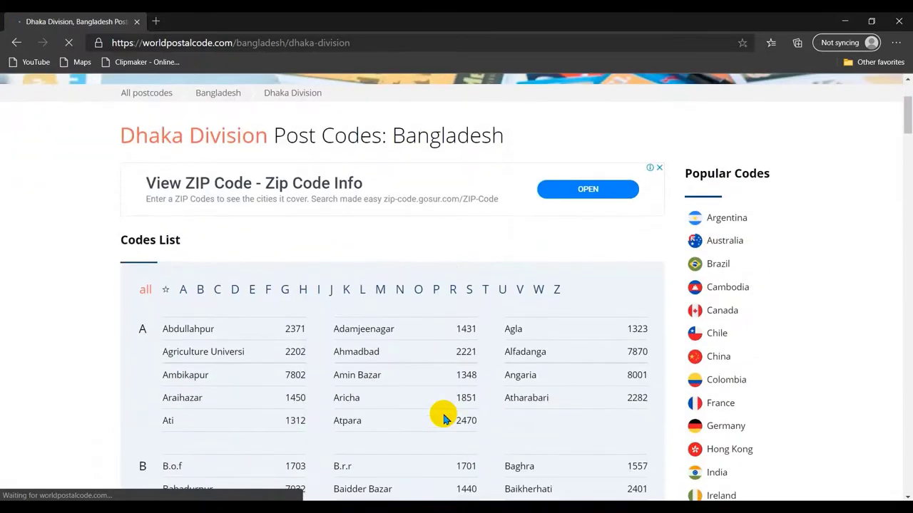
{"action": "scroll", "coordinate": [443, 418], "scroll_direction": "down", "scroll_amount": 2}
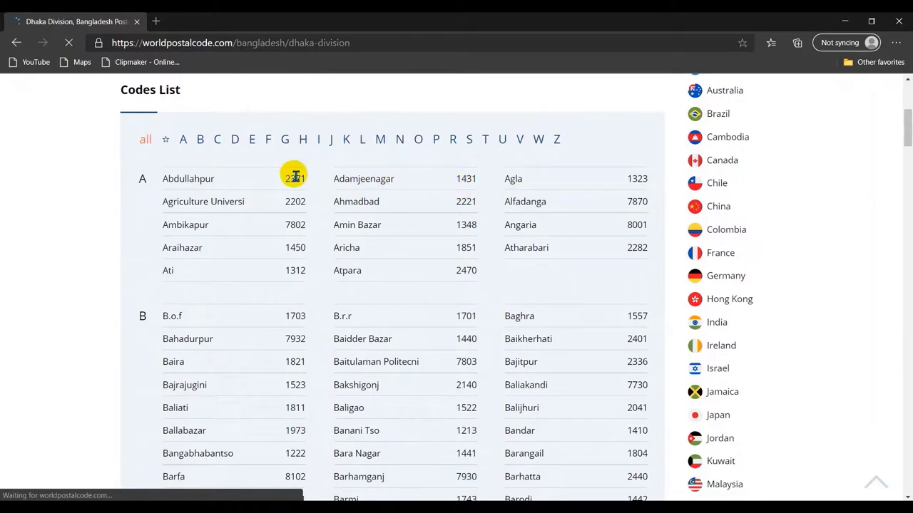
{"action": "left_click_drag", "start_coordinate": [285, 181], "coordinate": [310, 176]}
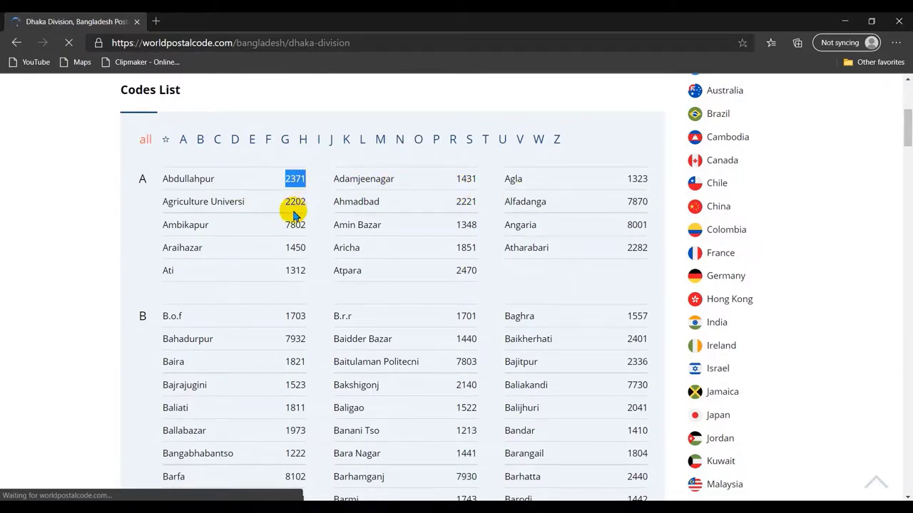
{"action": "scroll", "coordinate": [293, 214], "scroll_direction": "down", "scroll_amount": 8}
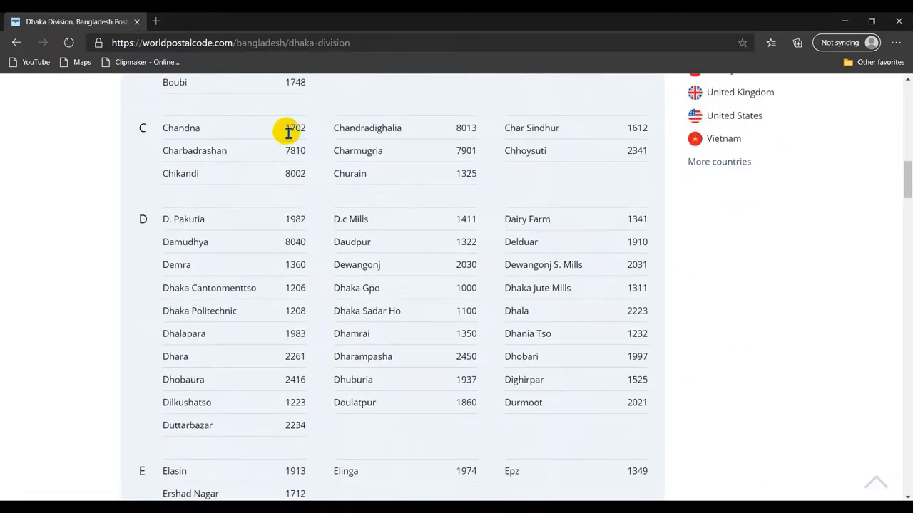
{"action": "left_click_drag", "start_coordinate": [288, 129], "coordinate": [316, 131]}
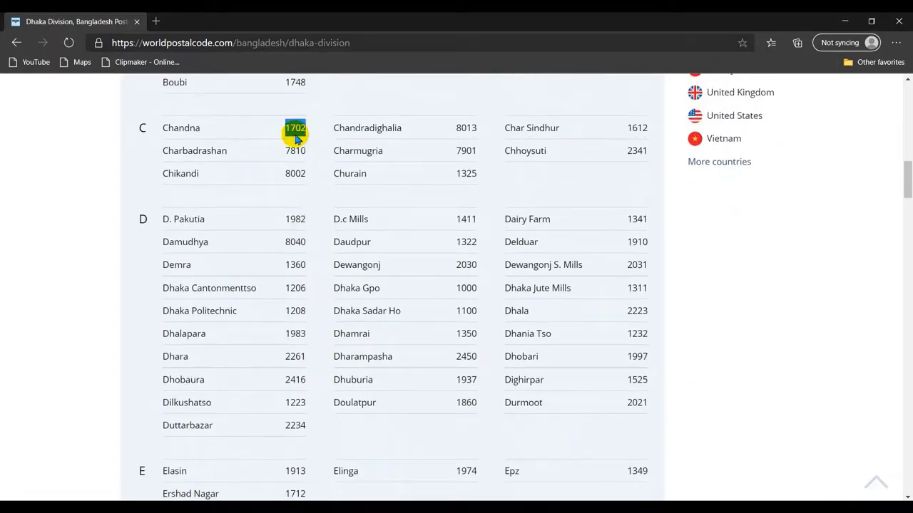
{"action": "left_click", "coordinate": [302, 172]}
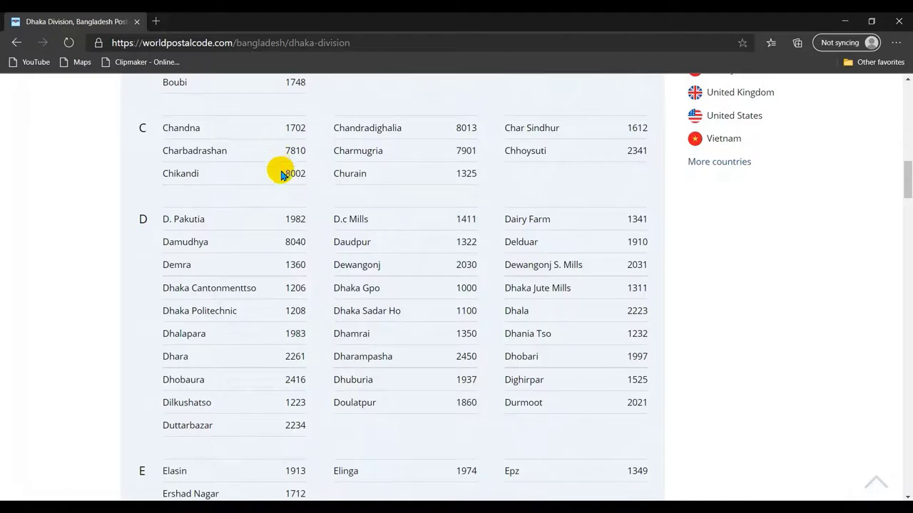
{"action": "left_click_drag", "start_coordinate": [282, 175], "coordinate": [312, 178]}
{"action": "left_click", "coordinate": [317, 229]}
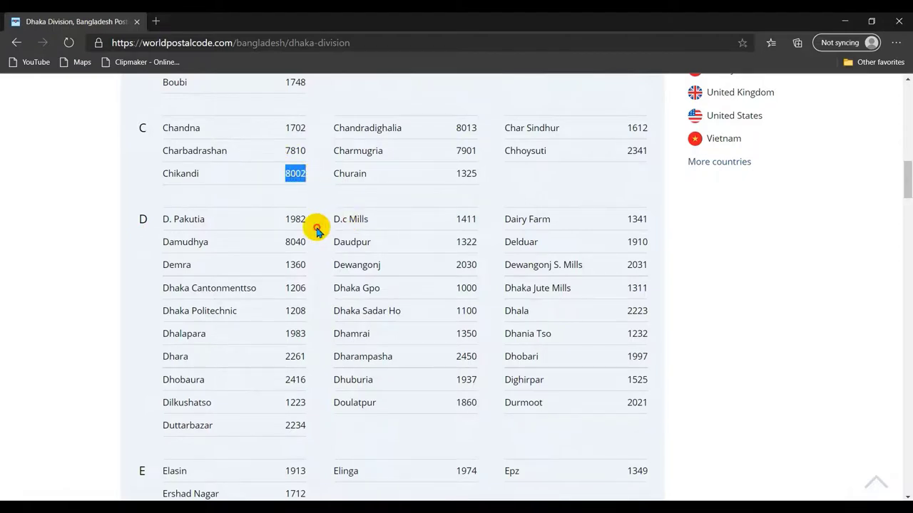